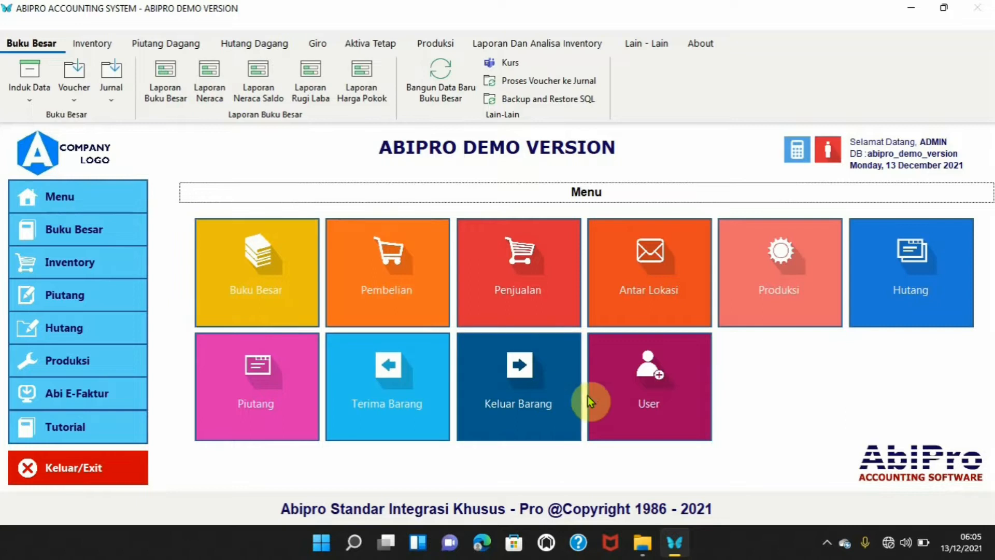
# Open the job rights window from the user list in the Buku Besar master data (Induk Data)
pyautogui.click(650, 404)
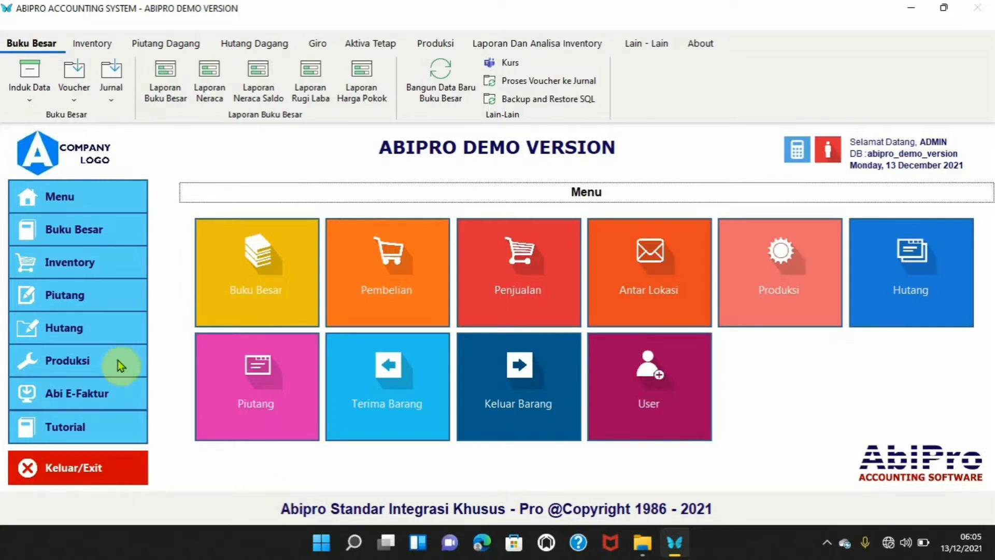
pyautogui.click(60, 231)
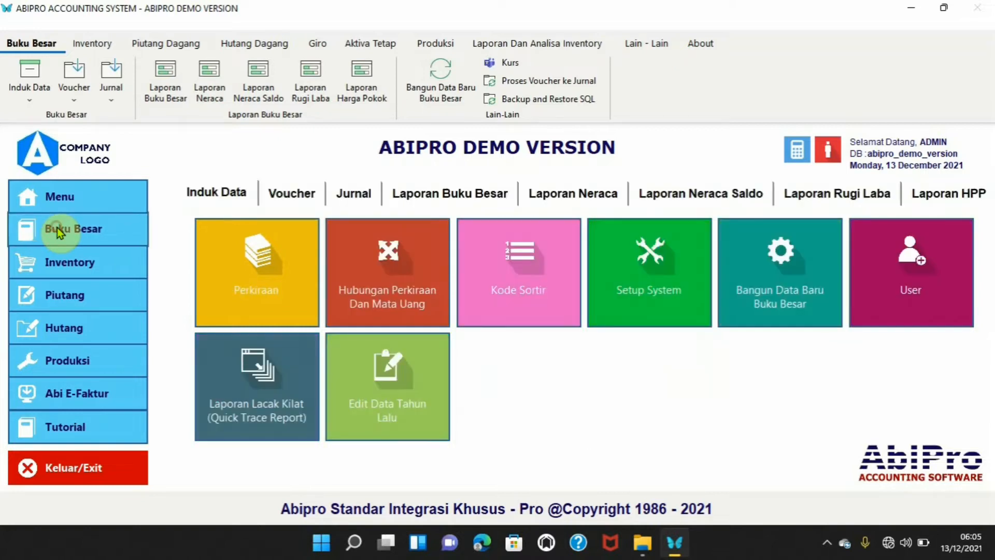
pyautogui.click(228, 189)
pyautogui.click(906, 324)
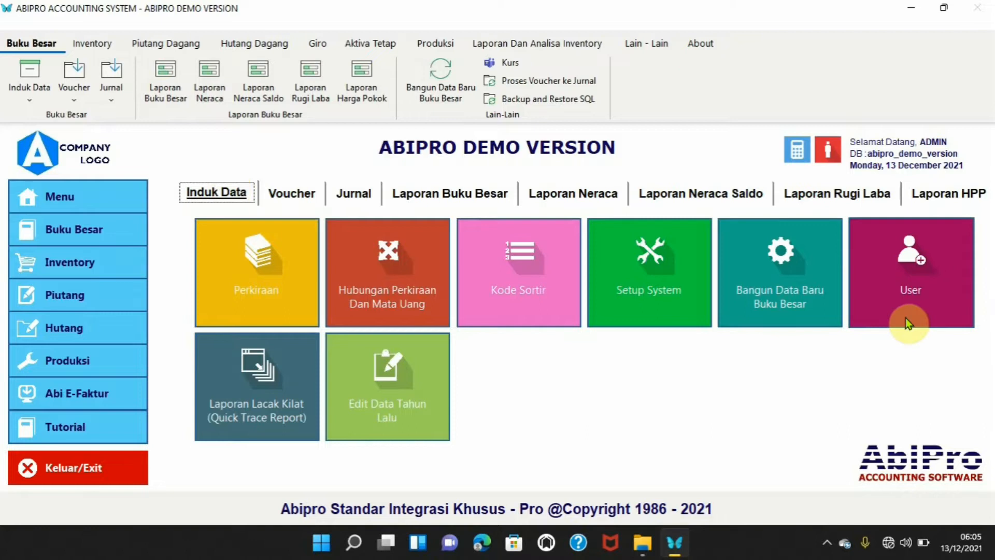
pyautogui.click(907, 322)
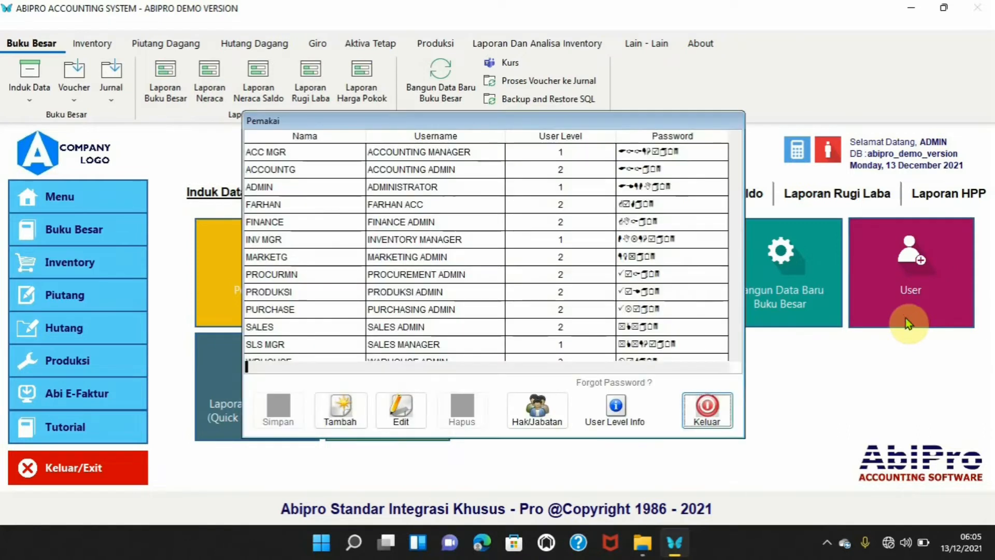
pyautogui.click(528, 418)
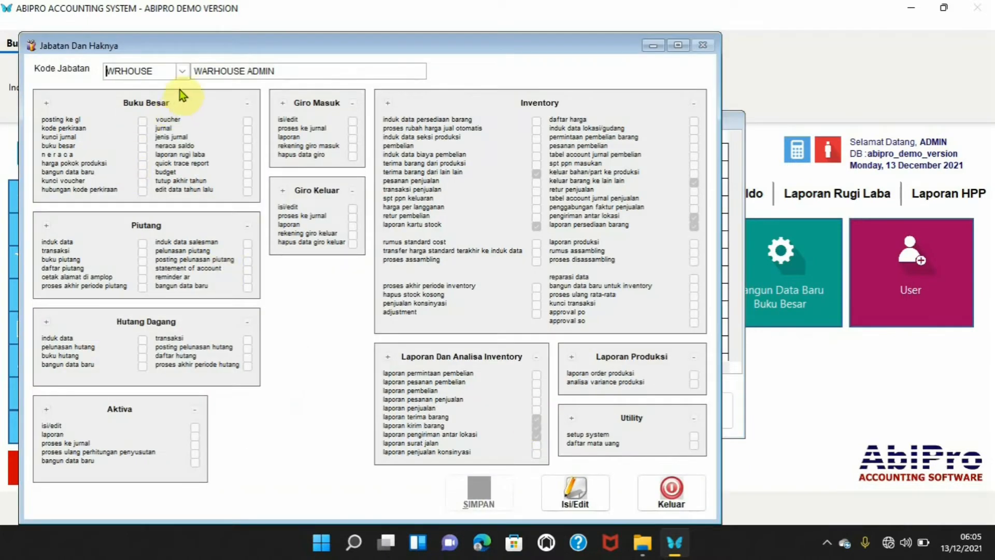
# Load the rights of the accounting user listed directly below ADMIN and make them editable
pyautogui.click(183, 72)
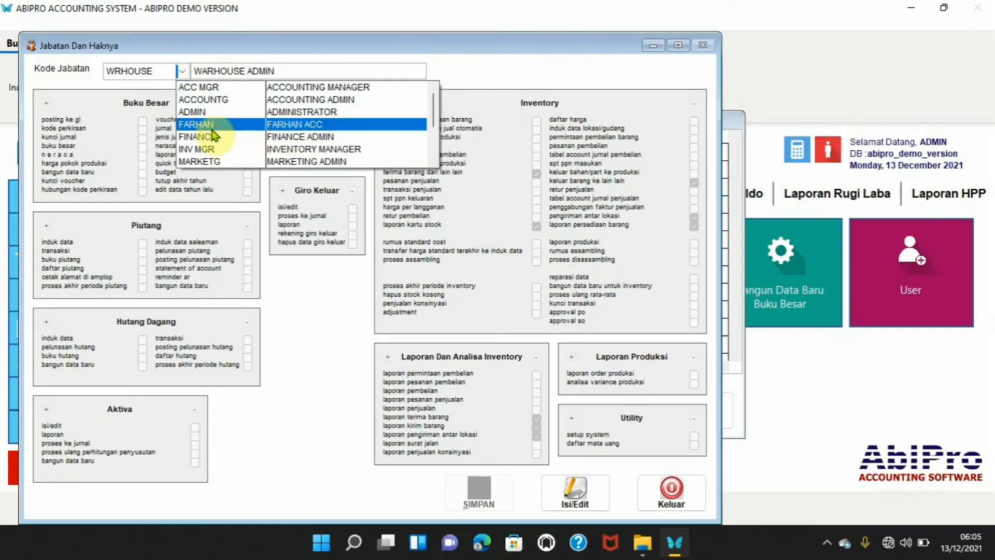
pyautogui.click(192, 131)
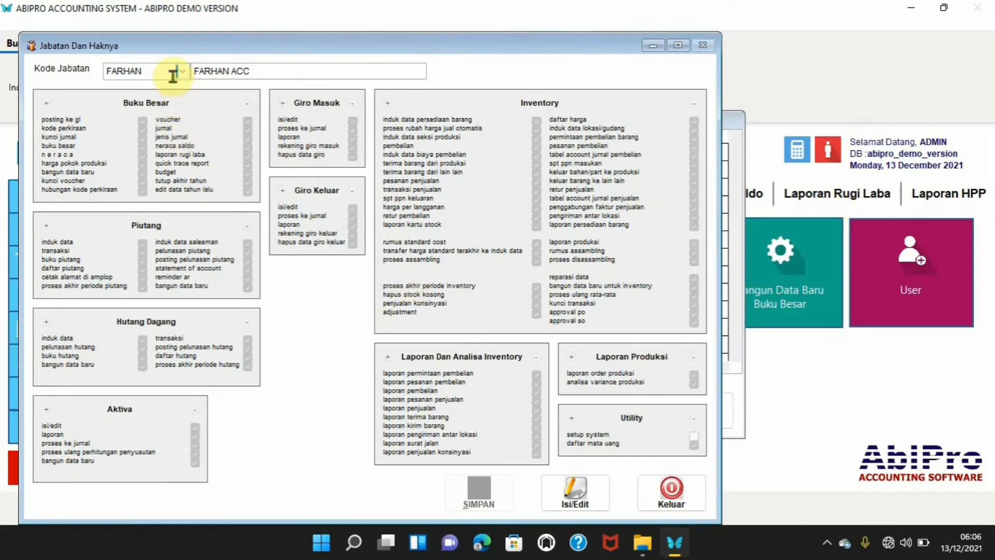
pyautogui.click(584, 495)
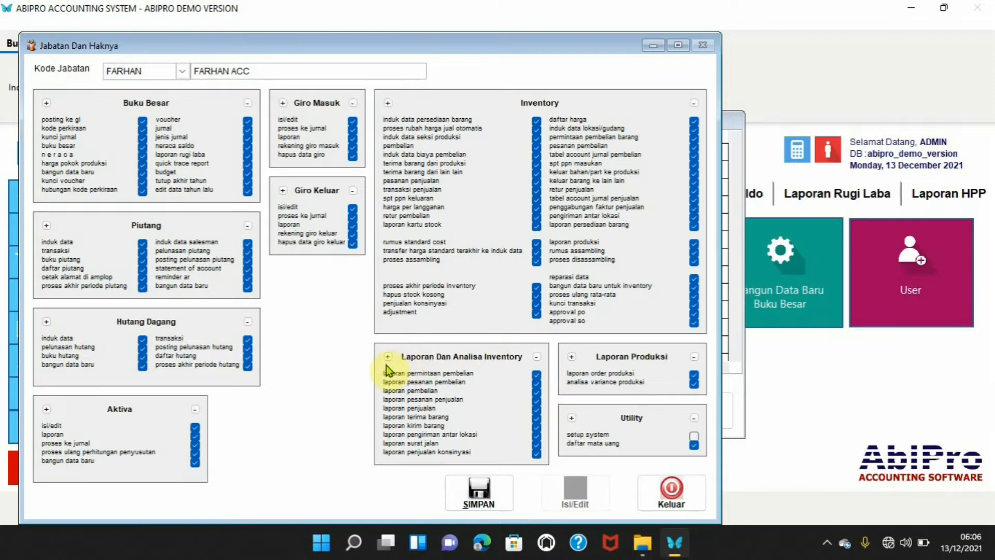
# Restrict the Laporan Dan Analisa Inventory rights to laporan pembelian, laporan penjualan and laporan penjualan konsinyasi
pyautogui.click(538, 357)
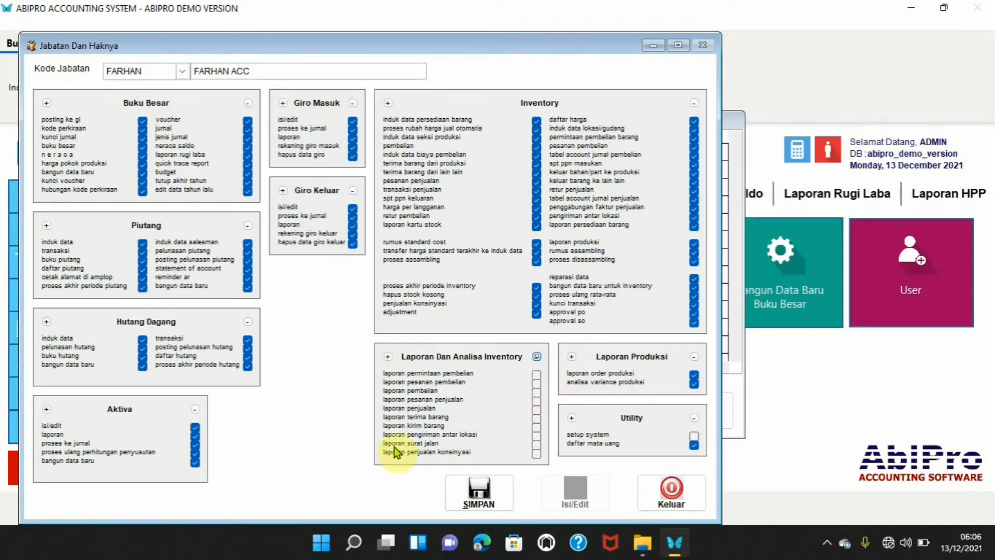
pyautogui.click(388, 357)
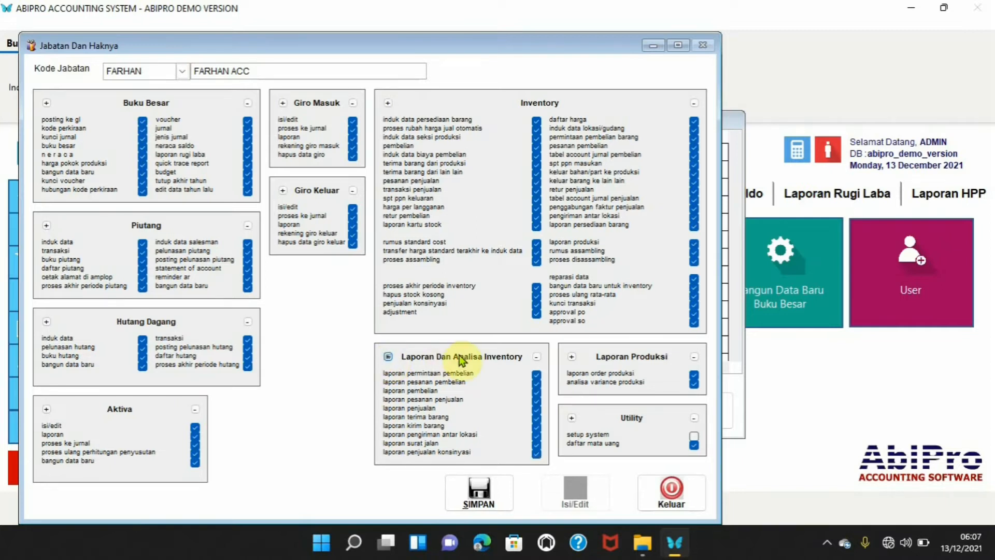
pyautogui.click(536, 358)
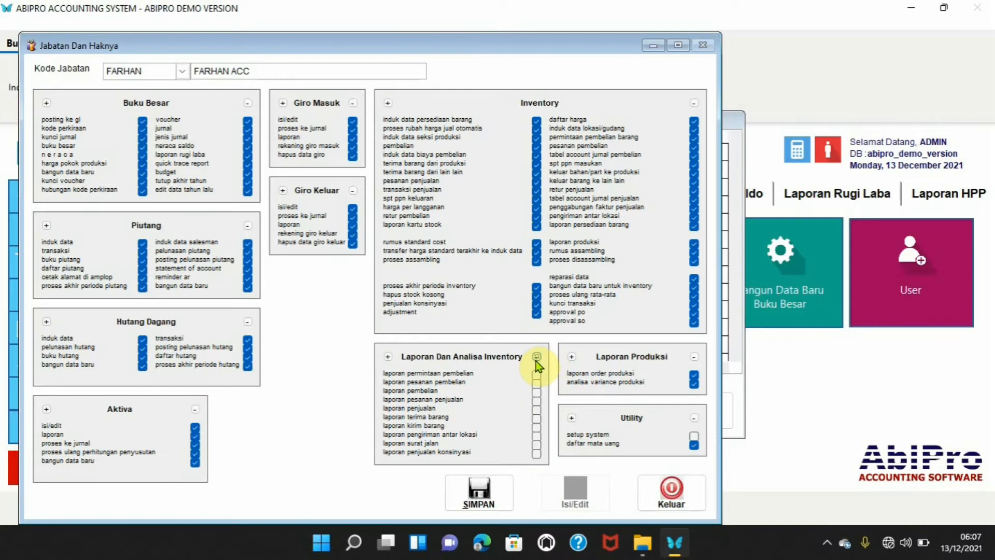
pyautogui.click(537, 393)
pyautogui.click(537, 418)
pyautogui.click(537, 409)
pyautogui.click(537, 418)
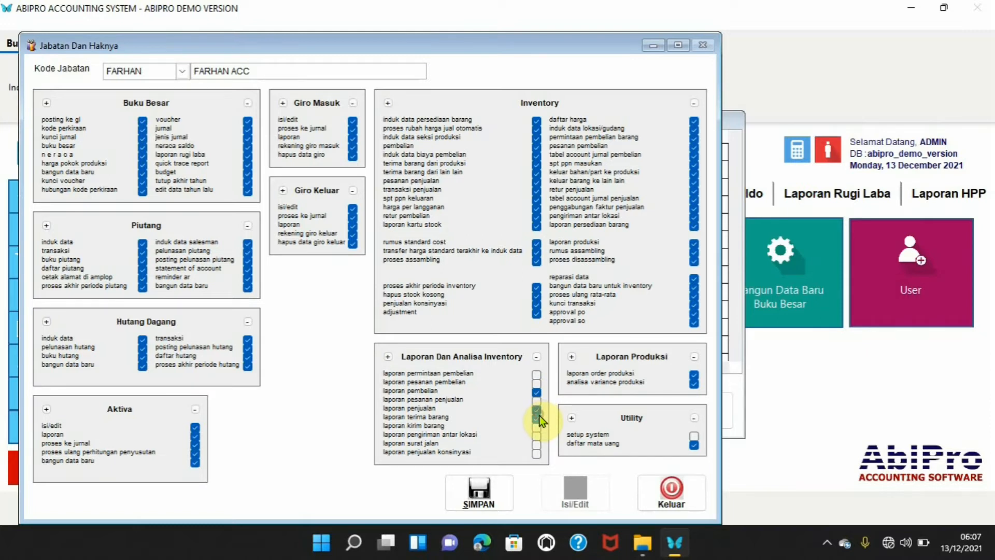
pyautogui.click(537, 452)
# Revoke all Laporan Produksi rights and limit the Inventory rights to laporan kartu stock and laporan persediaan barang
pyautogui.click(694, 357)
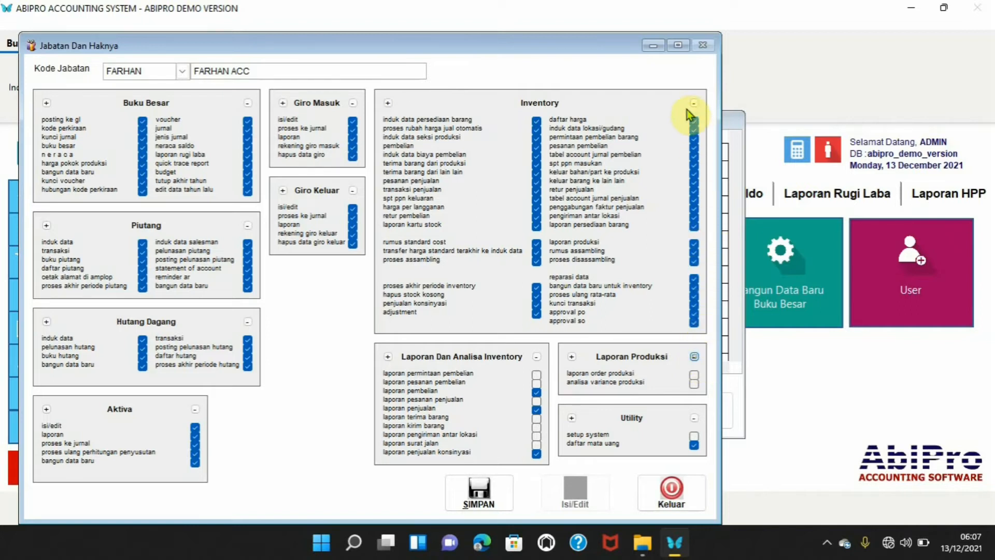
pyautogui.click(698, 316)
pyautogui.click(695, 323)
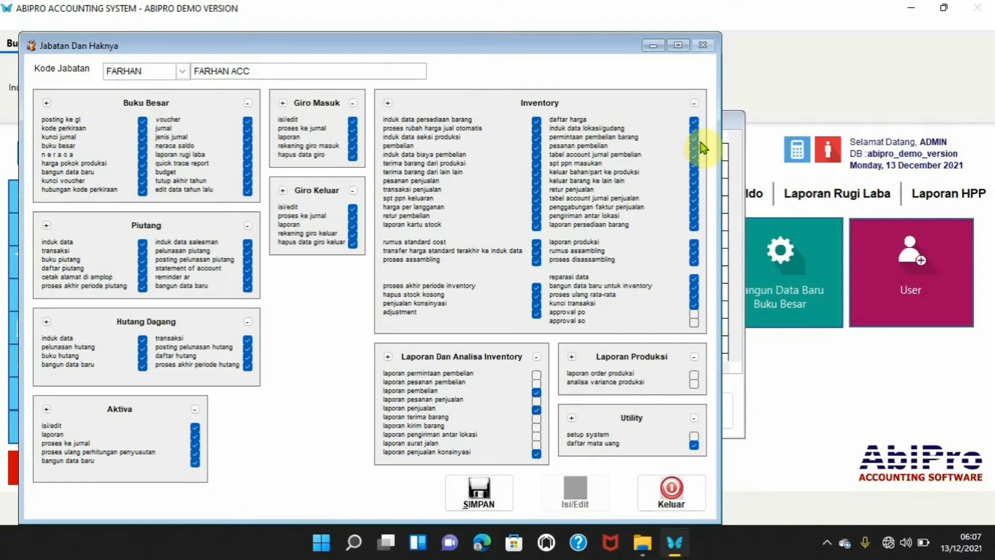
pyautogui.click(695, 104)
pyautogui.click(537, 227)
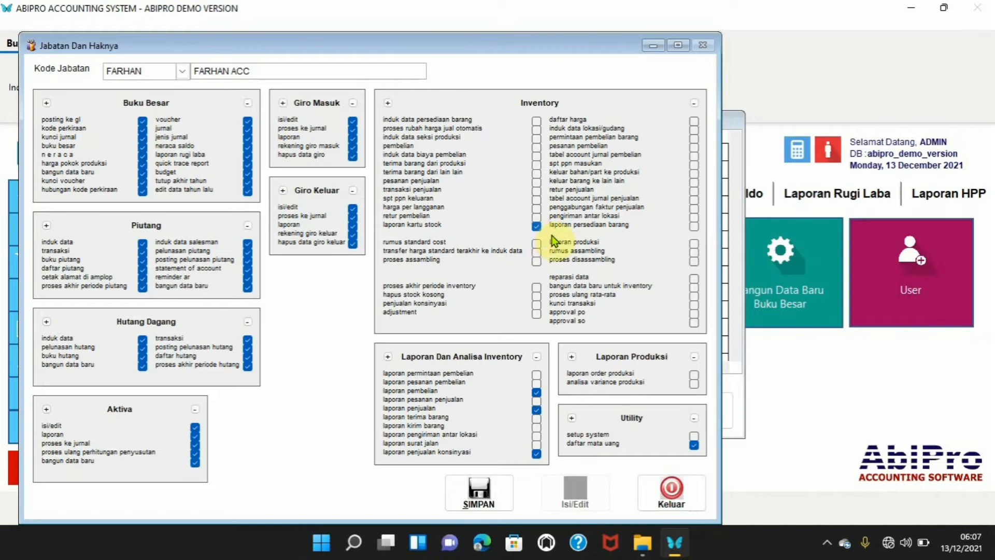
pyautogui.click(694, 227)
# Revoke hapus data giro in both Giro Masuk and Giro Keluar, and bangun data baru in Aktiva
pyautogui.click(354, 157)
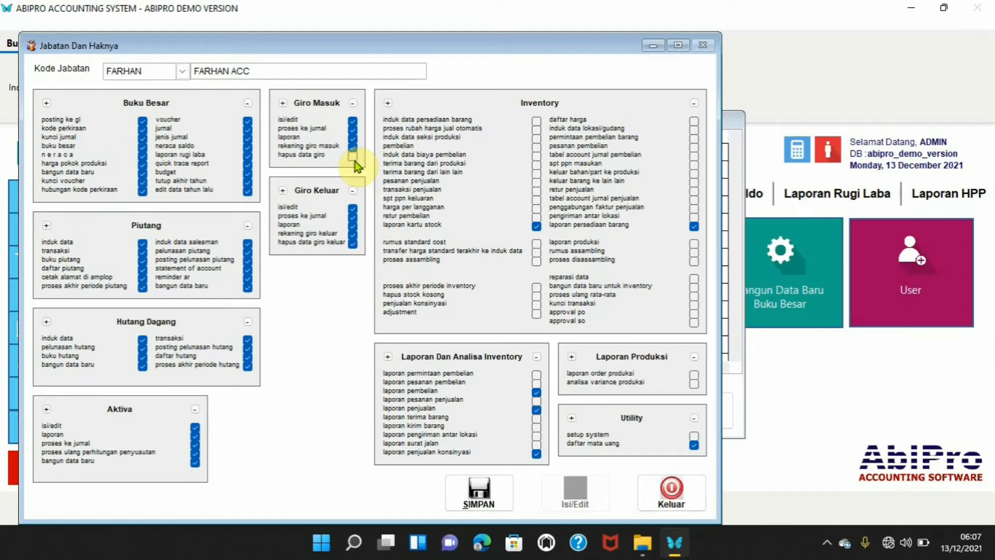
pyautogui.click(353, 244)
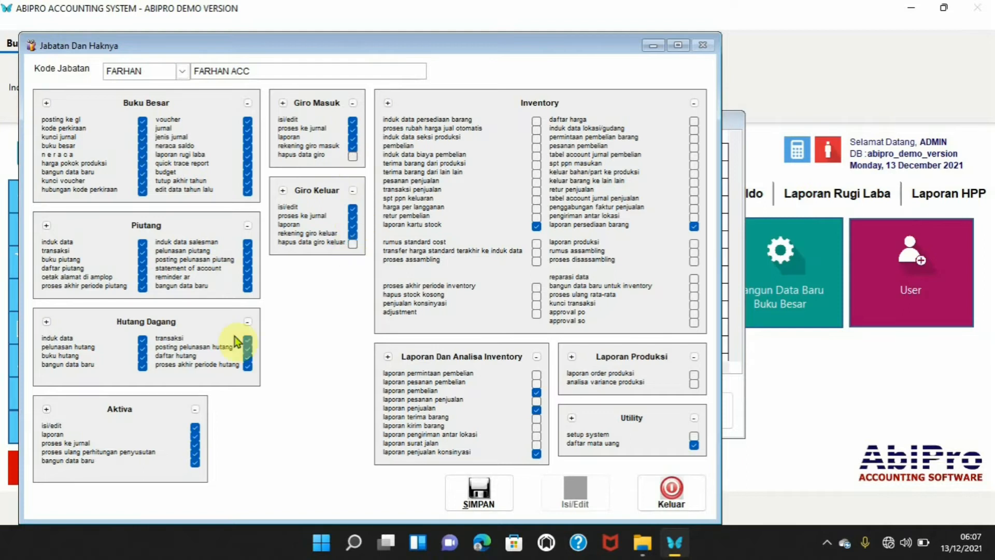
pyautogui.click(194, 461)
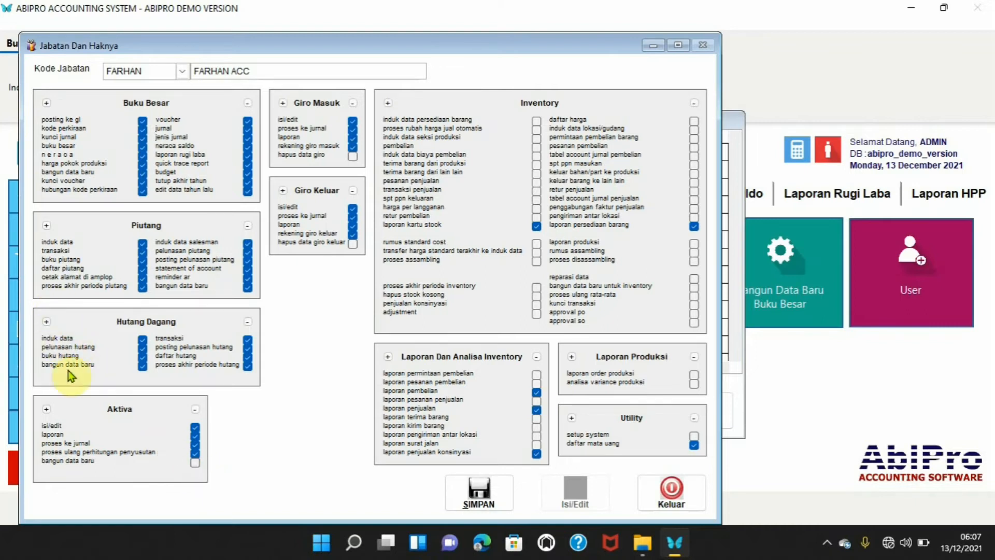
# Revoke the Hutang Dagang rights for induk data, bangun data baru and proses akhir periode hutang
pyautogui.click(142, 340)
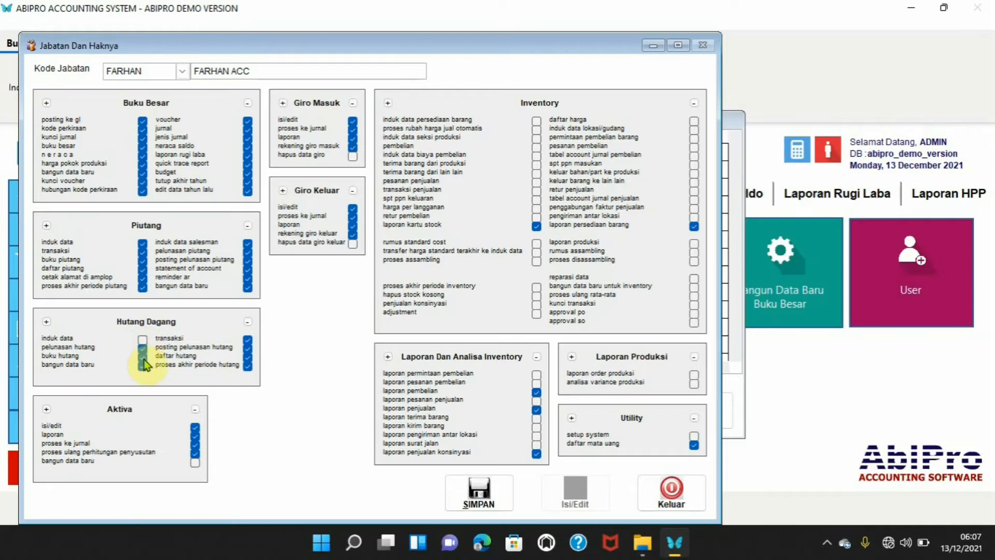
pyautogui.click(143, 358)
pyautogui.click(143, 357)
pyautogui.click(142, 365)
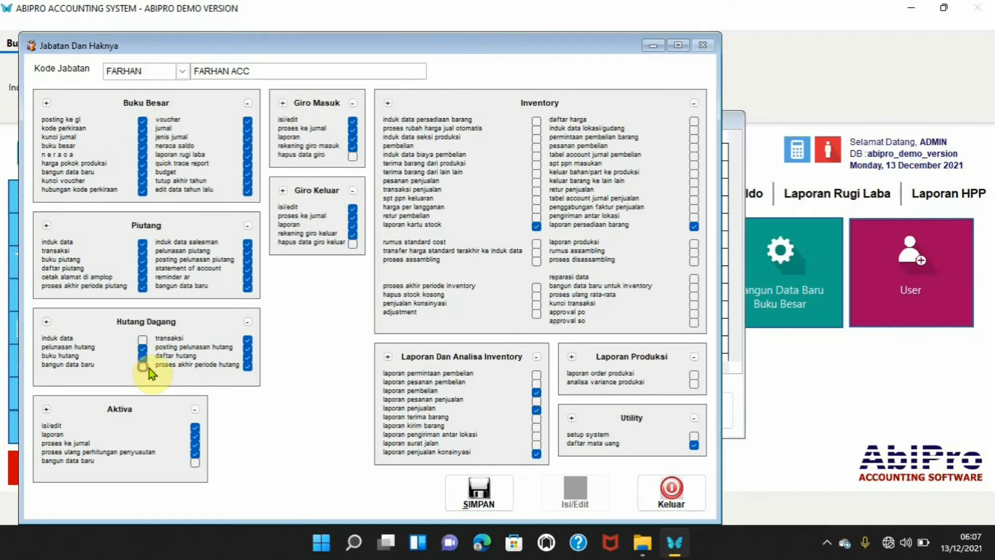
pyautogui.click(248, 367)
# Revoke the Piutang rights for induk data, proses akhir periode piutang and bangun data baru
pyautogui.click(143, 242)
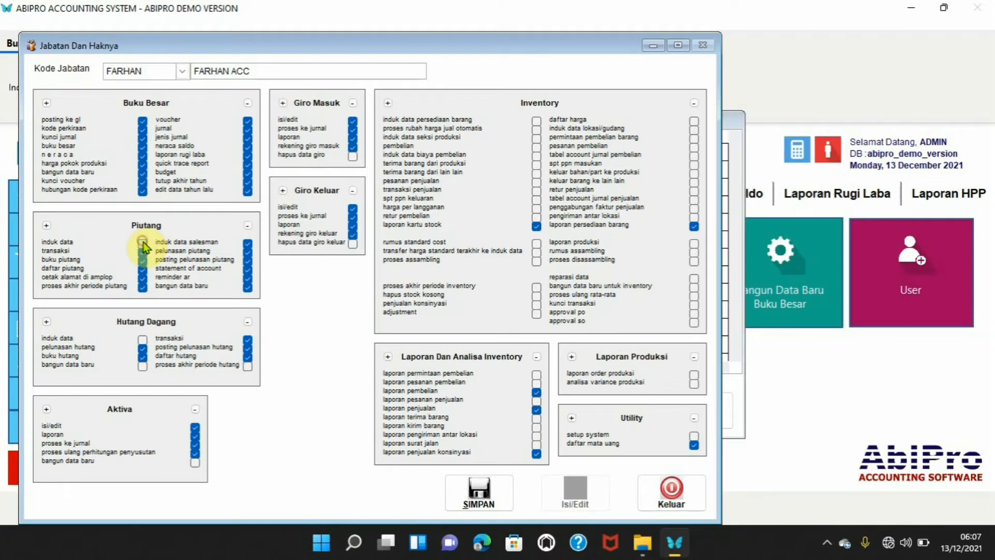
pyautogui.click(143, 287)
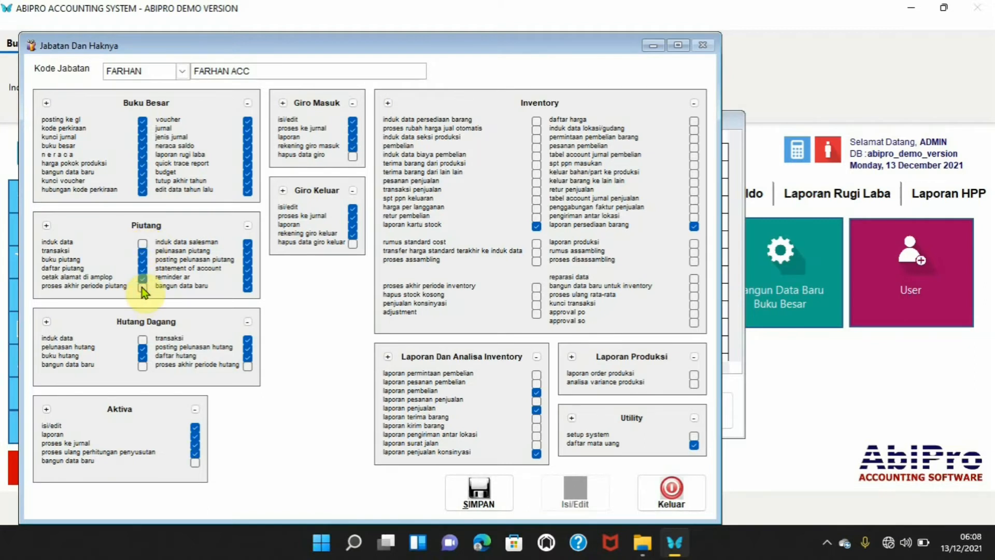
pyautogui.click(248, 287)
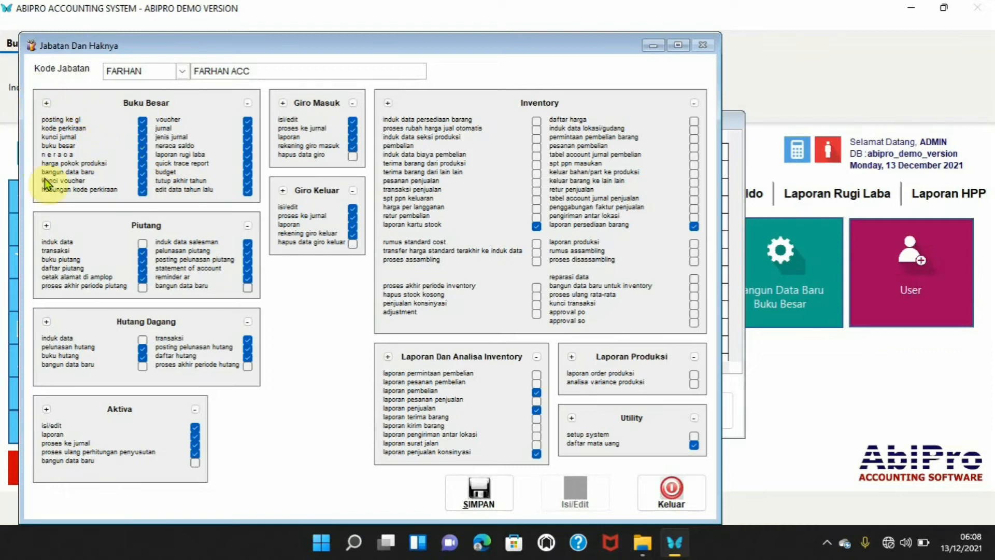
# Revoke bangun data baru and tutup akhir tahun in Buku Besar, then save the rights and close the user windows
pyautogui.click(143, 174)
pyautogui.click(248, 181)
pyautogui.click(470, 499)
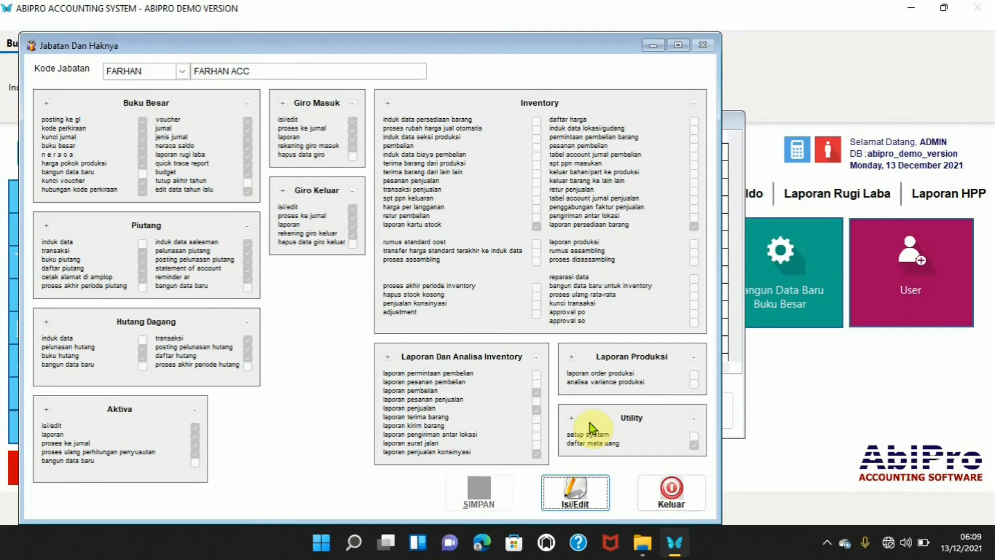
pyautogui.click(671, 492)
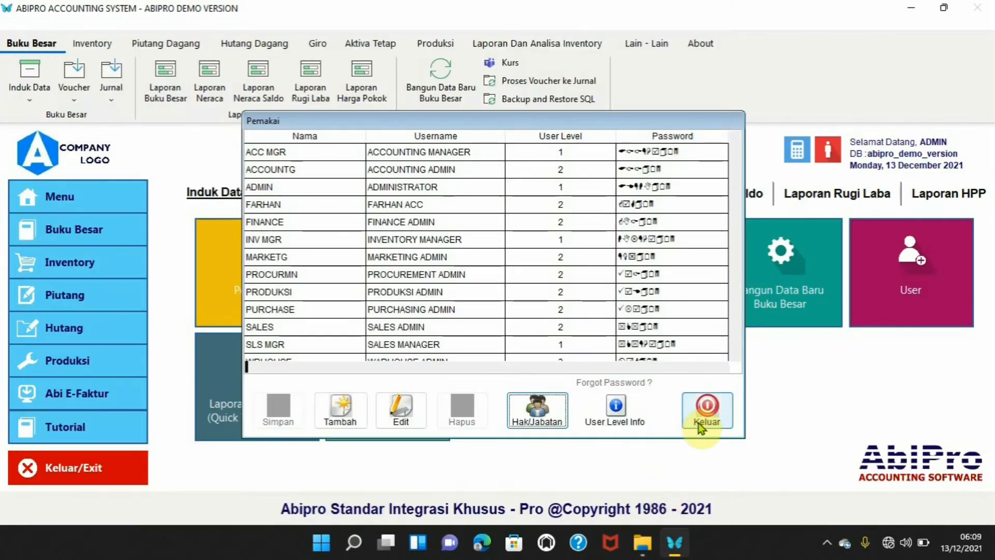
pyautogui.click(699, 422)
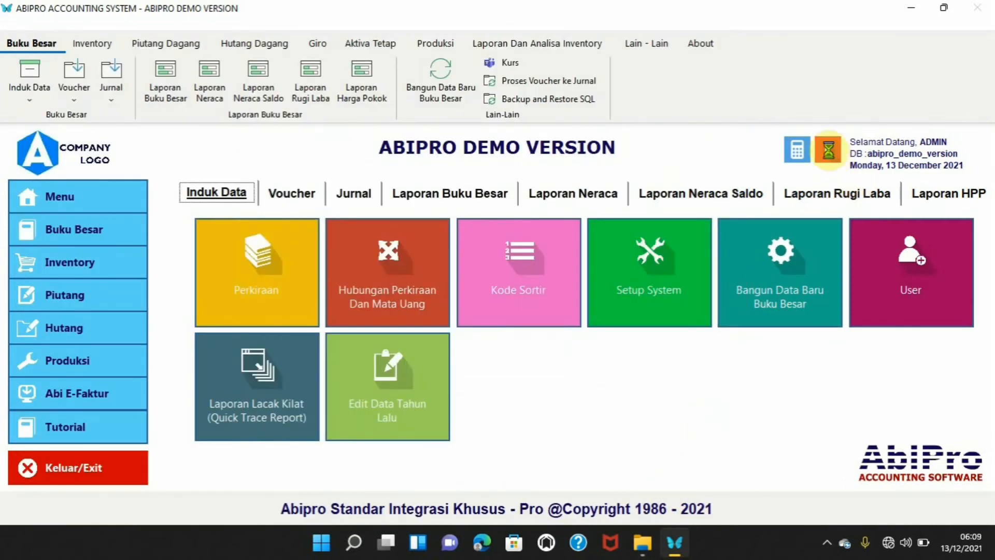
# Switch login to the restricted accounting user, entering the username and account password with the abipro_demo_version database
pyautogui.click(829, 150)
pyautogui.click(479, 218)
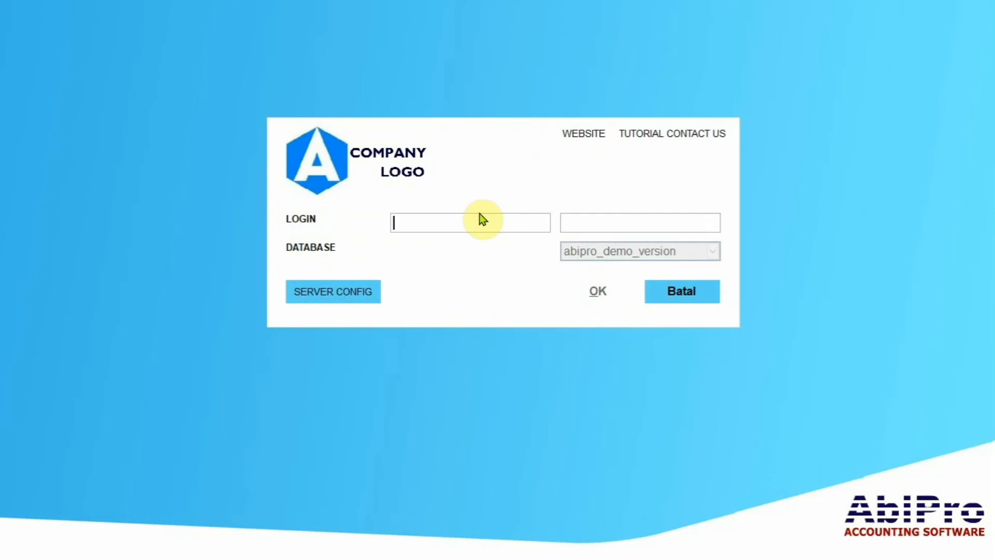
pyautogui.write('FARHAN ACC')
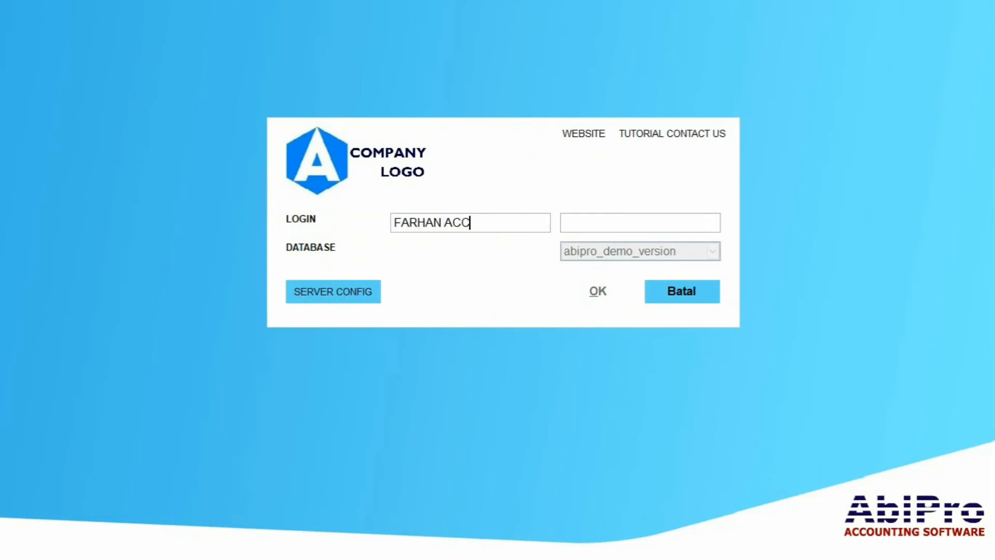
pyautogui.click(656, 228)
pyautogui.write('••••••')
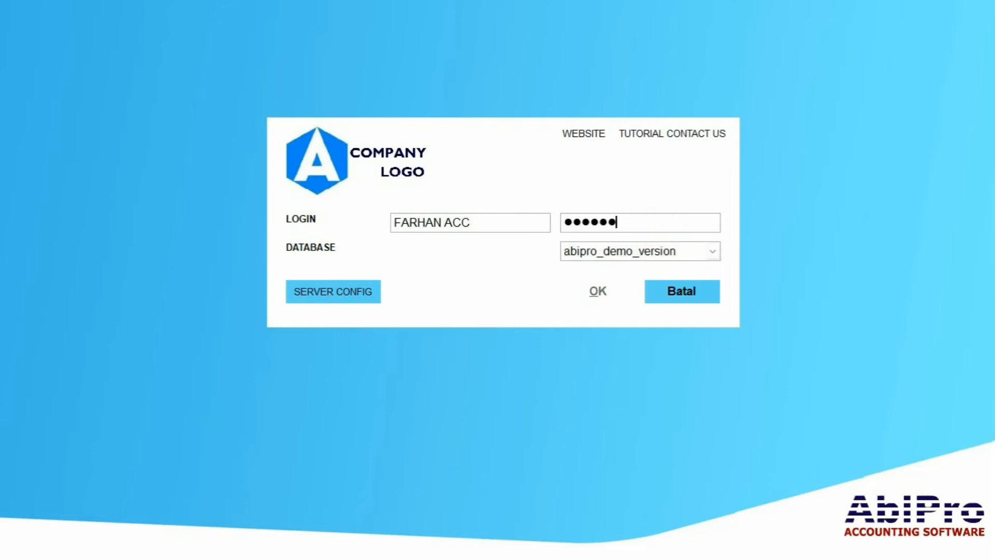
pyautogui.click(714, 252)
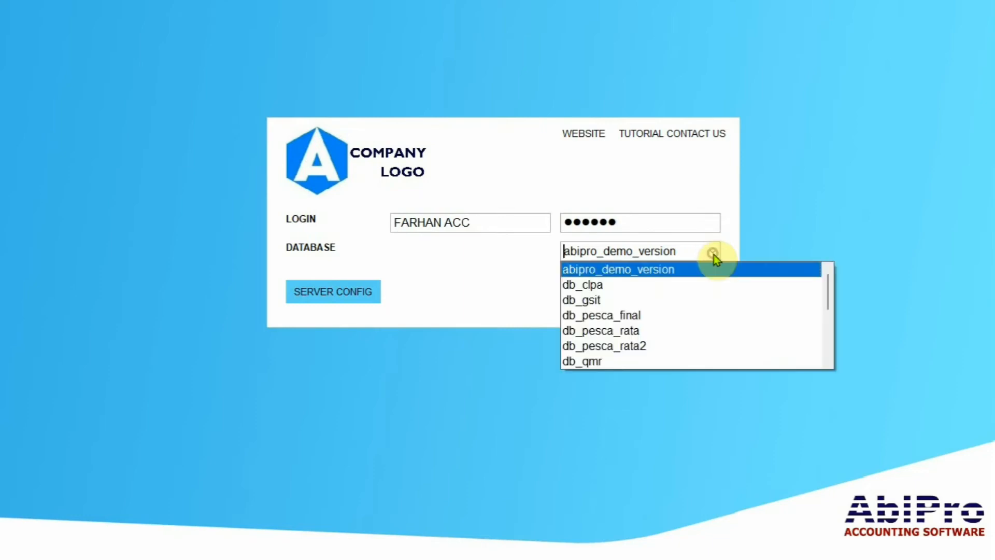
pyautogui.click(711, 270)
pyautogui.click(614, 289)
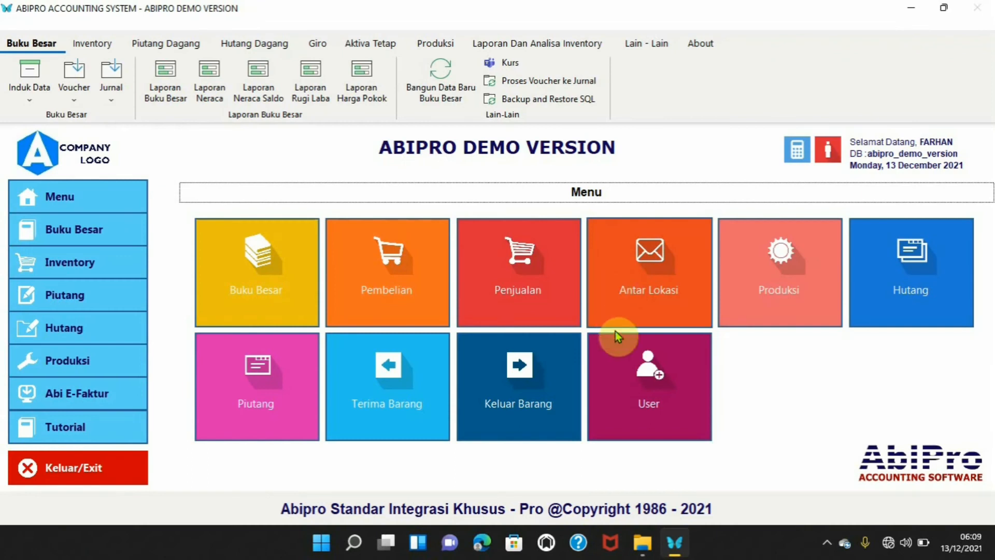
# Open the job rights window from the user list and check whether the logged-in accounting user's own rights can be edited
pyautogui.click(621, 365)
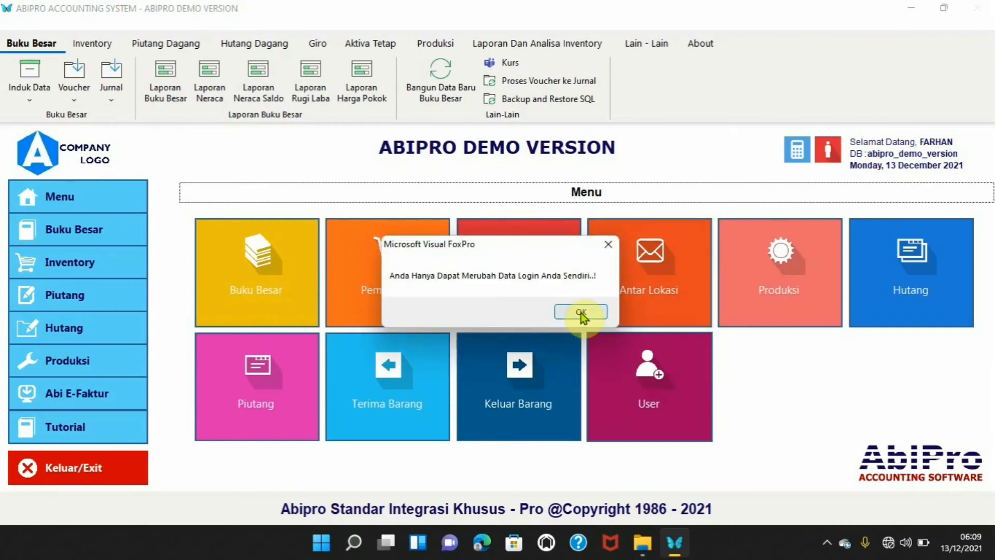
pyautogui.click(580, 312)
pyautogui.click(562, 404)
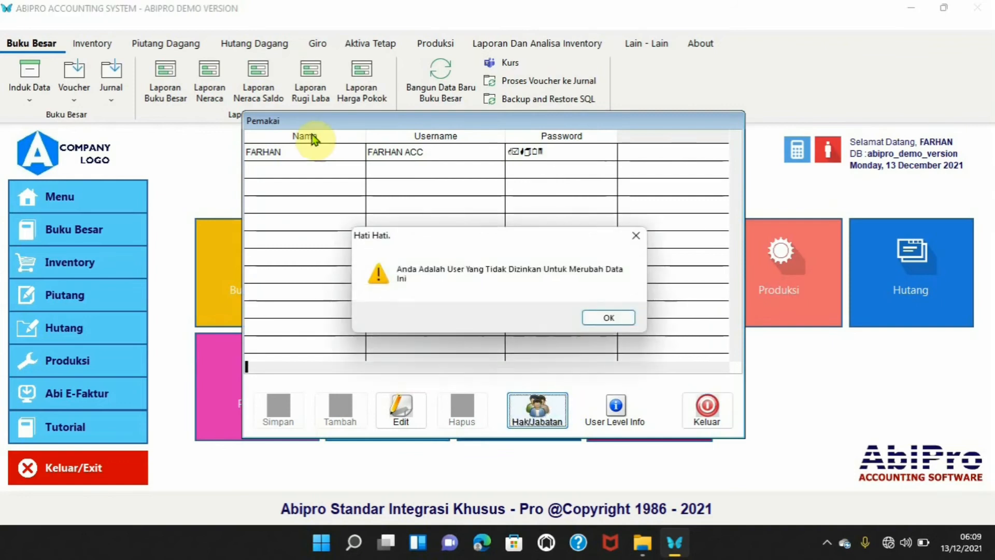
pyautogui.click(606, 317)
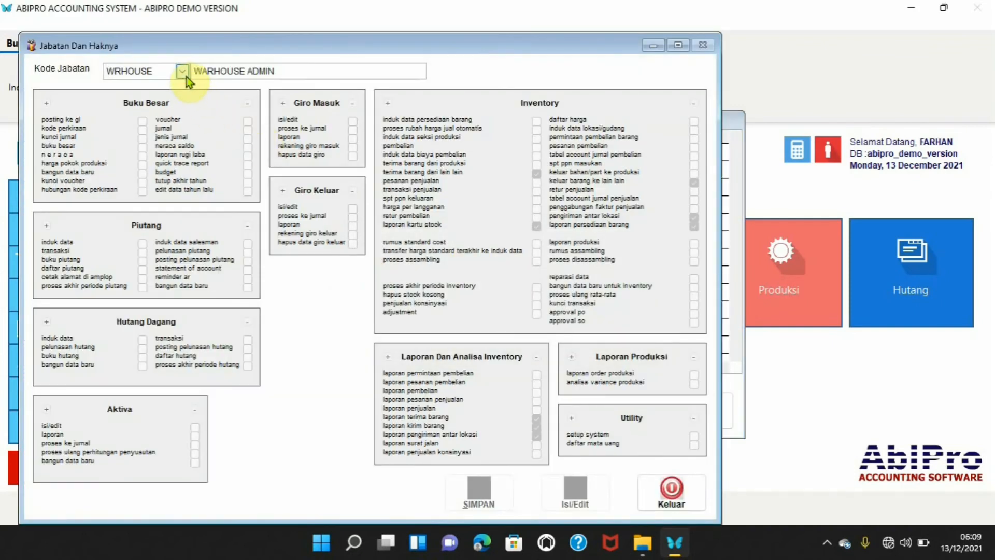
pyautogui.click(182, 72)
pyautogui.click(196, 126)
pyautogui.click(139, 172)
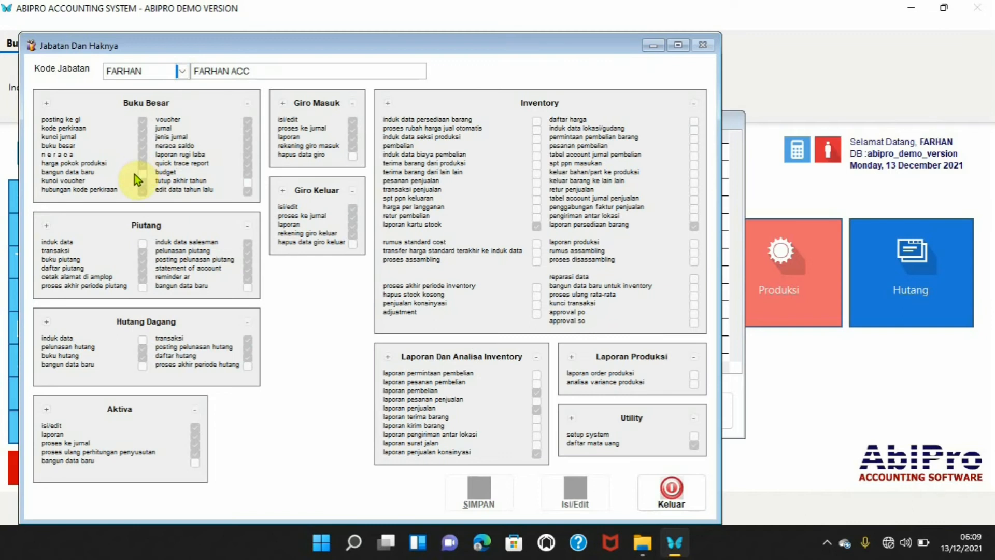
# Try to toggle the tutup akhir tahun right under Buku Besar, and close the job rights and user windows
pyautogui.click(248, 183)
pyautogui.click(248, 182)
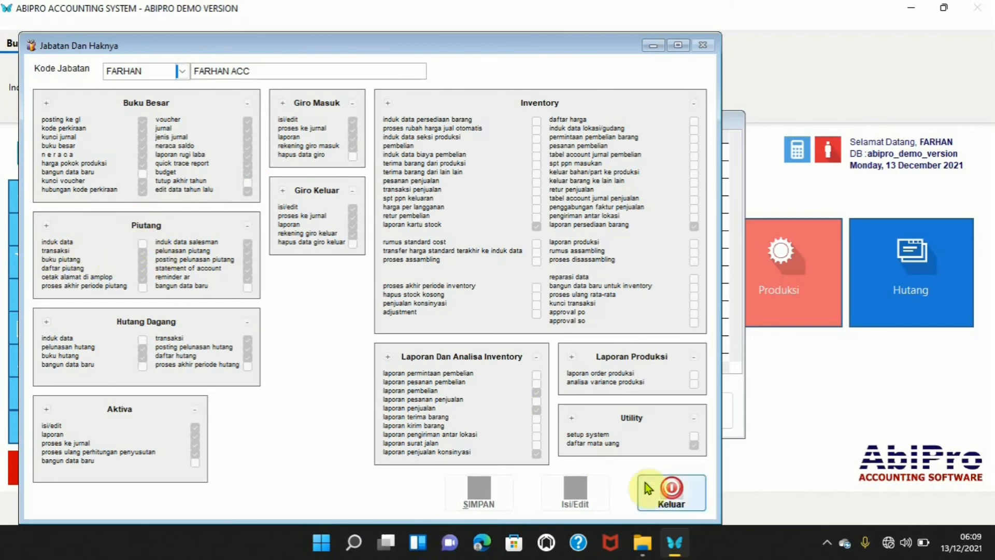
pyautogui.click(671, 490)
pyautogui.click(701, 413)
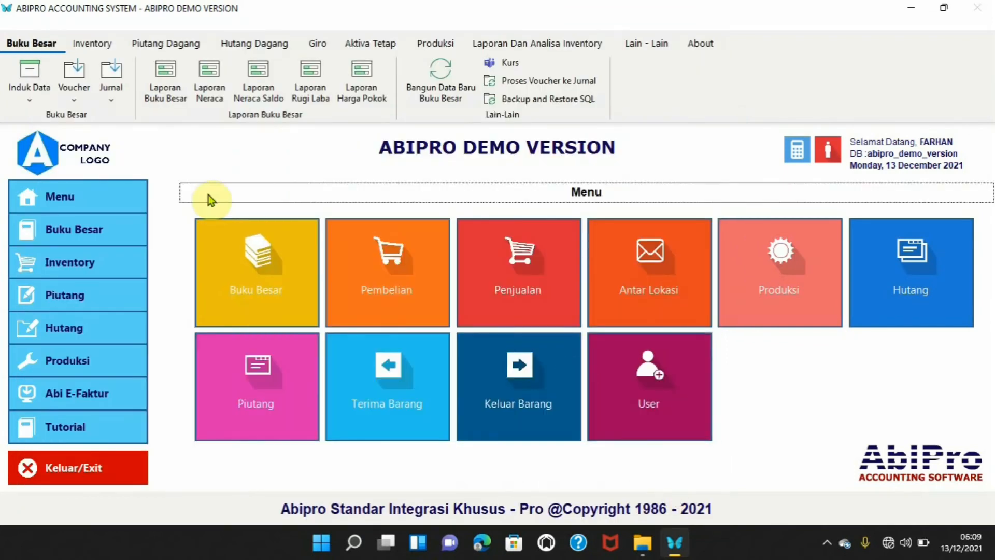
# Test the restricted user's access to Bangun Data Baru Buku Besar and to Backup and Restore SQL
pyautogui.click(452, 78)
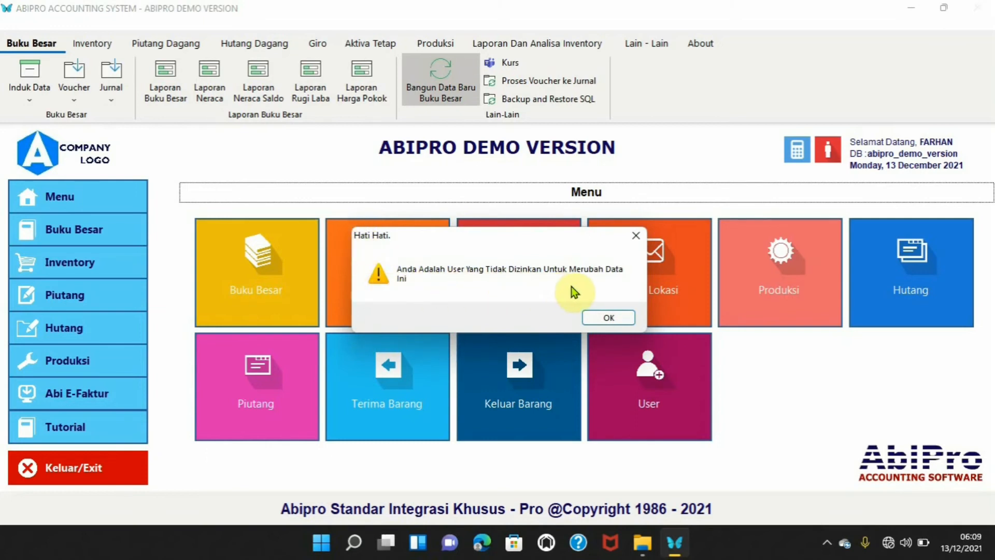
pyautogui.click(621, 317)
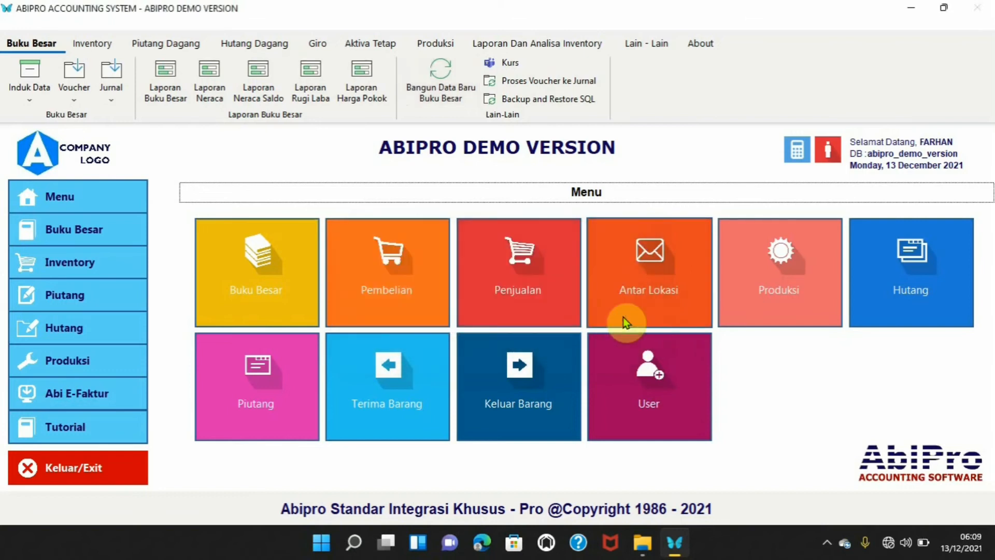
pyautogui.click(522, 104)
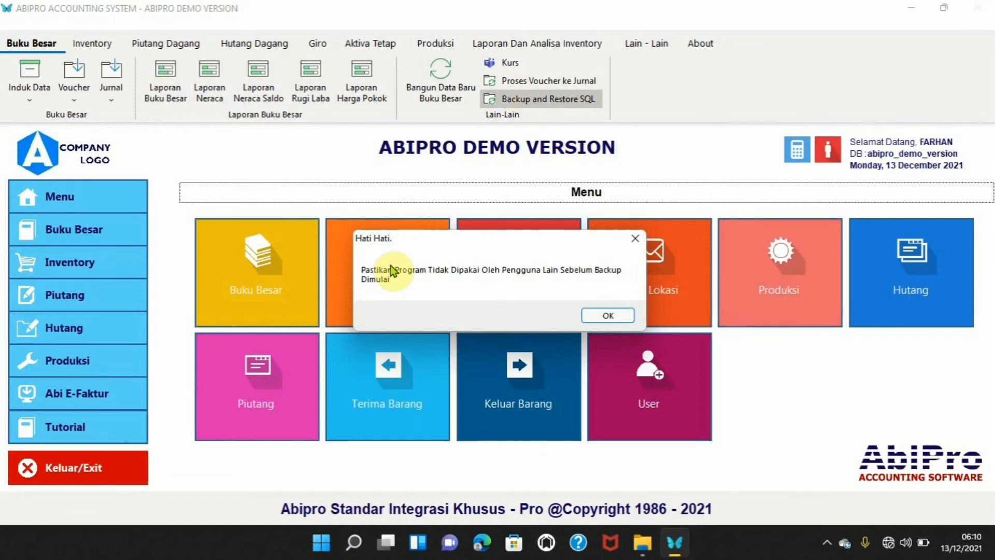
pyautogui.click(583, 311)
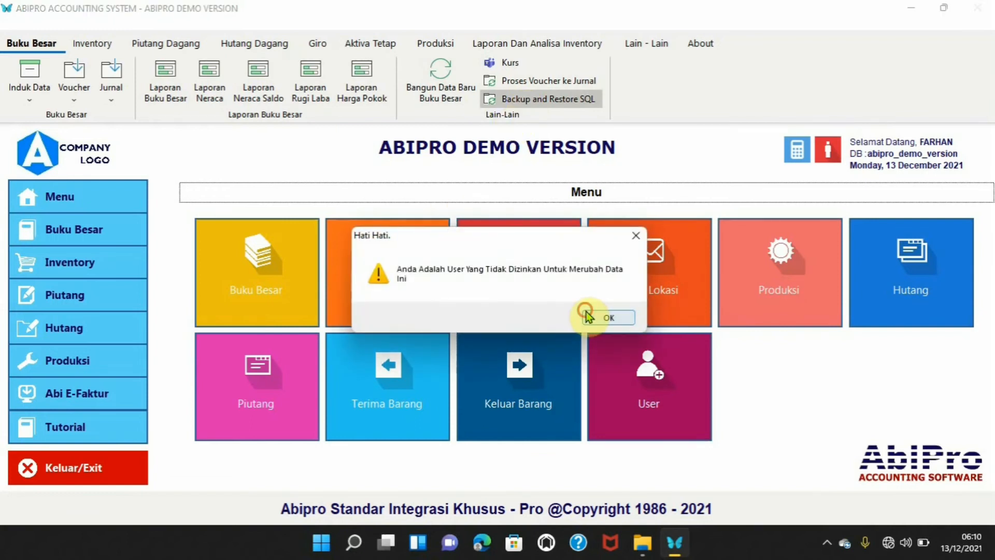
pyautogui.click(585, 313)
pyautogui.click(524, 101)
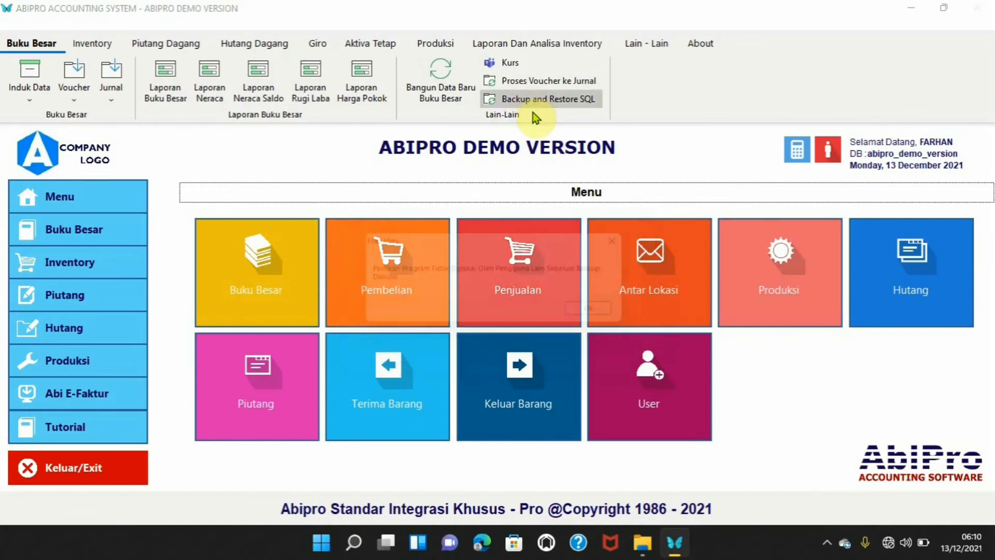
pyautogui.click(598, 322)
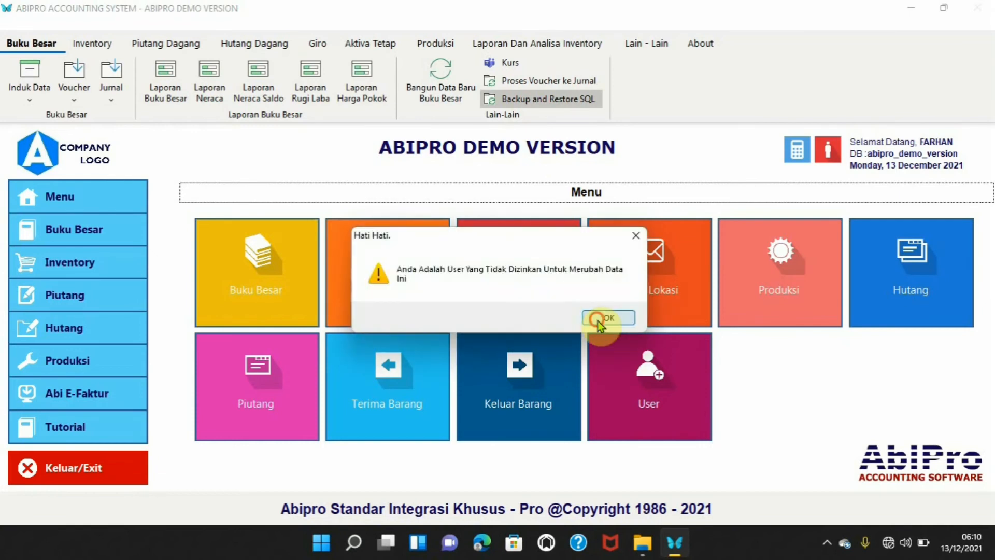
pyautogui.click(598, 321)
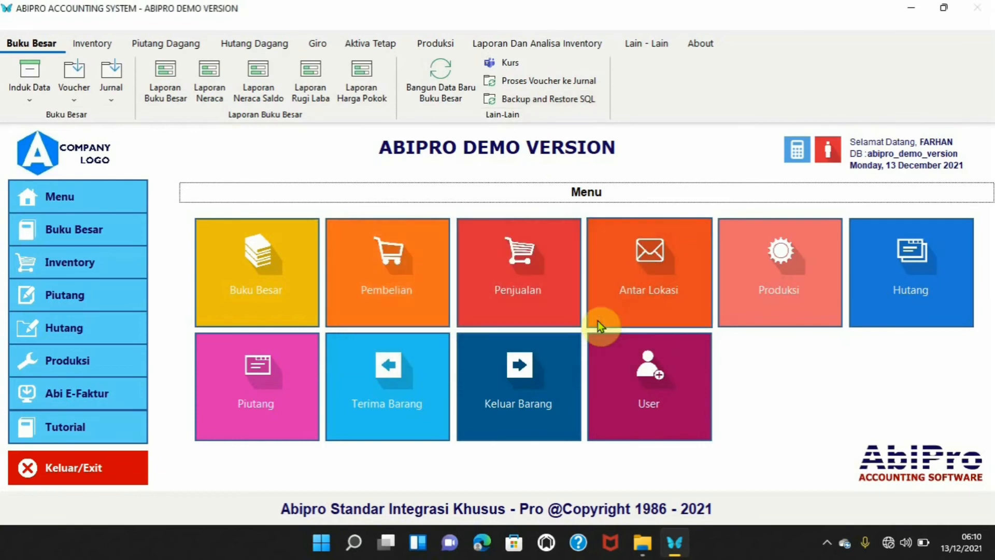
# Test the restricted user's access to Proses Laporan Tutup Akhir Tahun Buku Besar
pyautogui.click(111, 89)
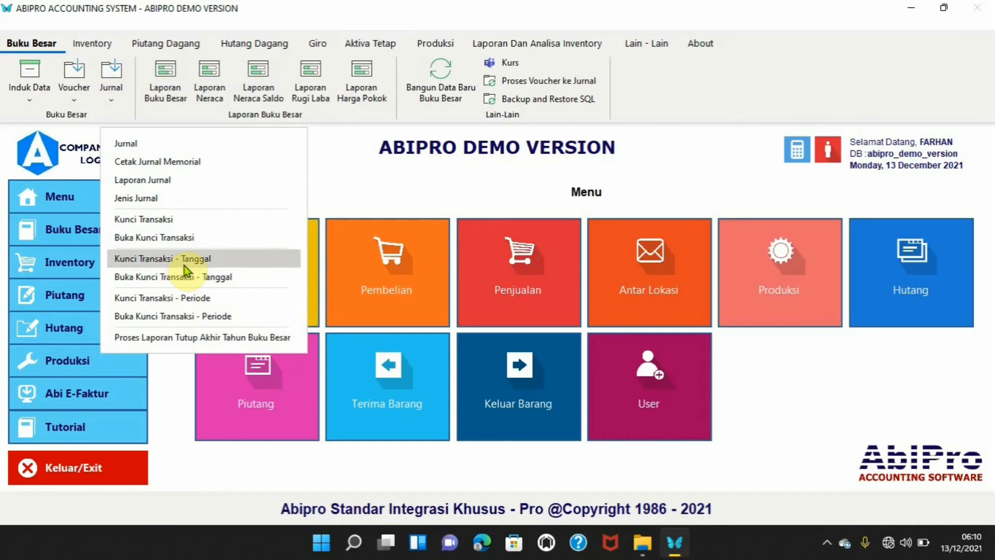
pyautogui.click(192, 337)
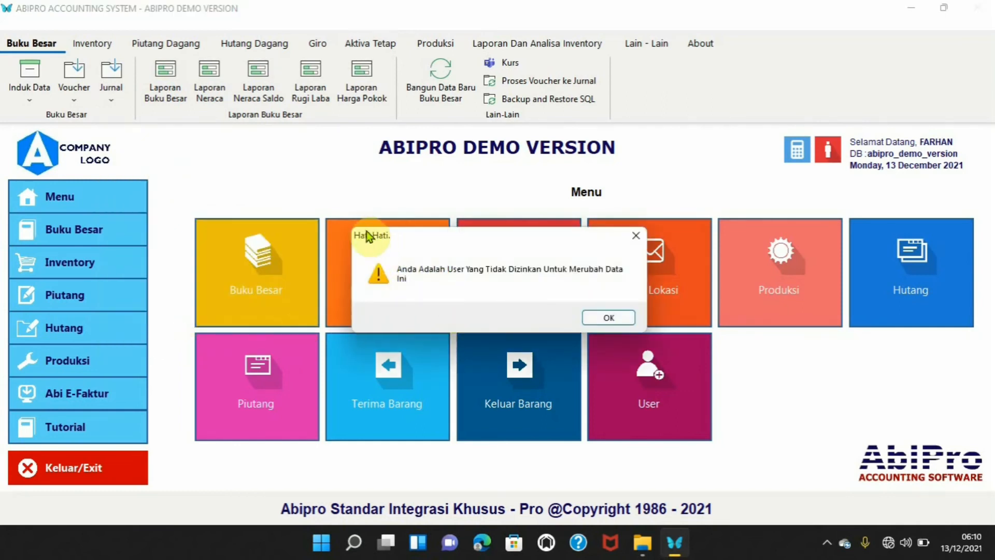
pyautogui.click(612, 324)
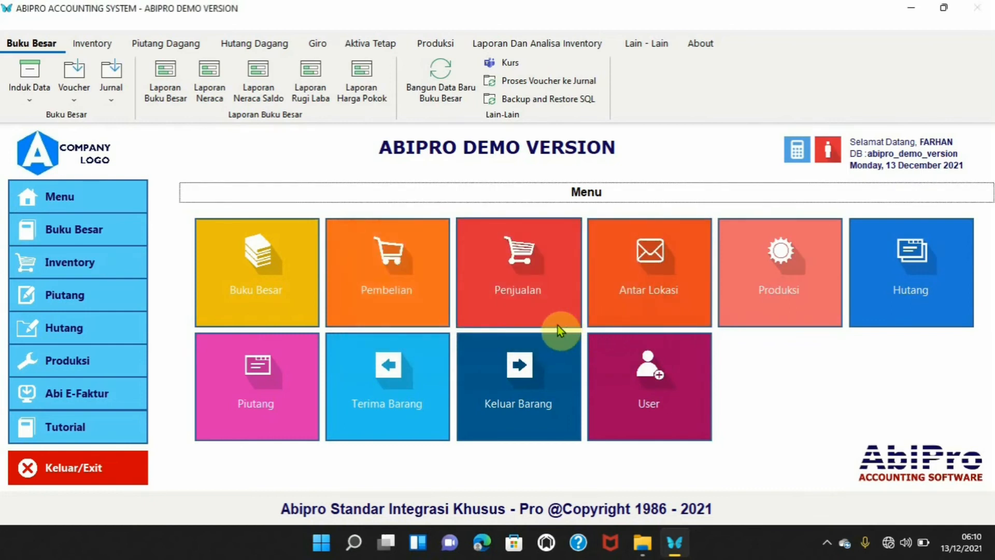
# Test the restricted user's access to Induk Data Piutang Dagang in the Piutang module, and close its form
pyautogui.click(111, 292)
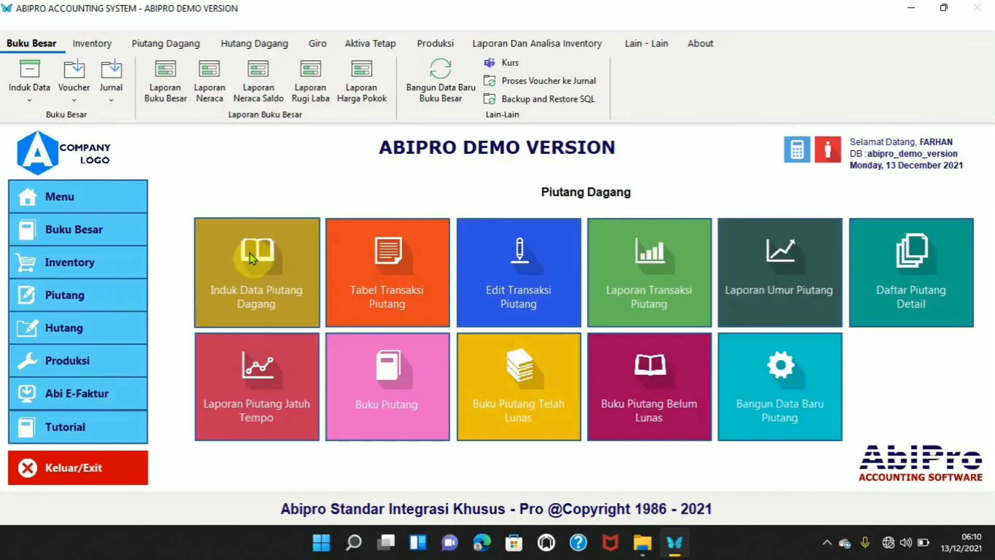
pyautogui.click(249, 254)
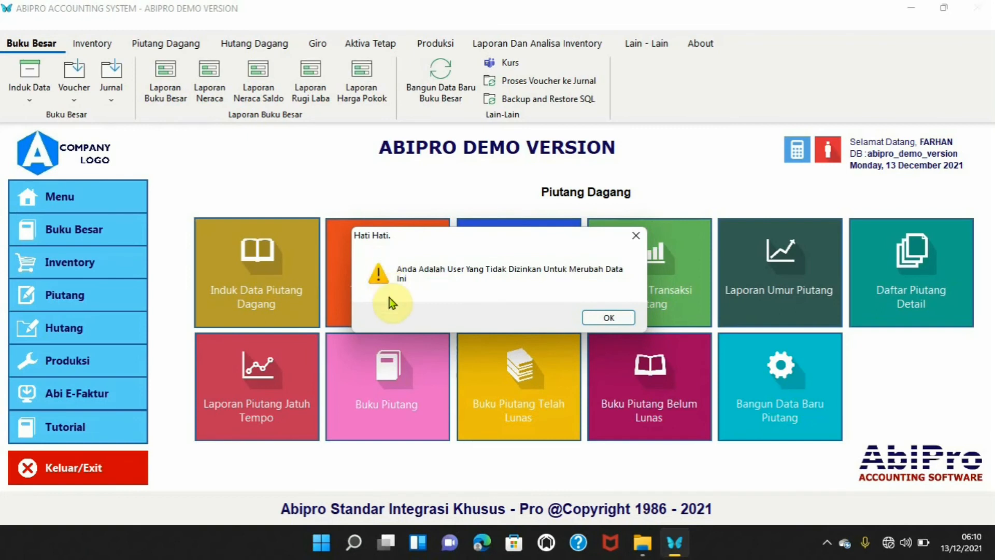
pyautogui.click(612, 316)
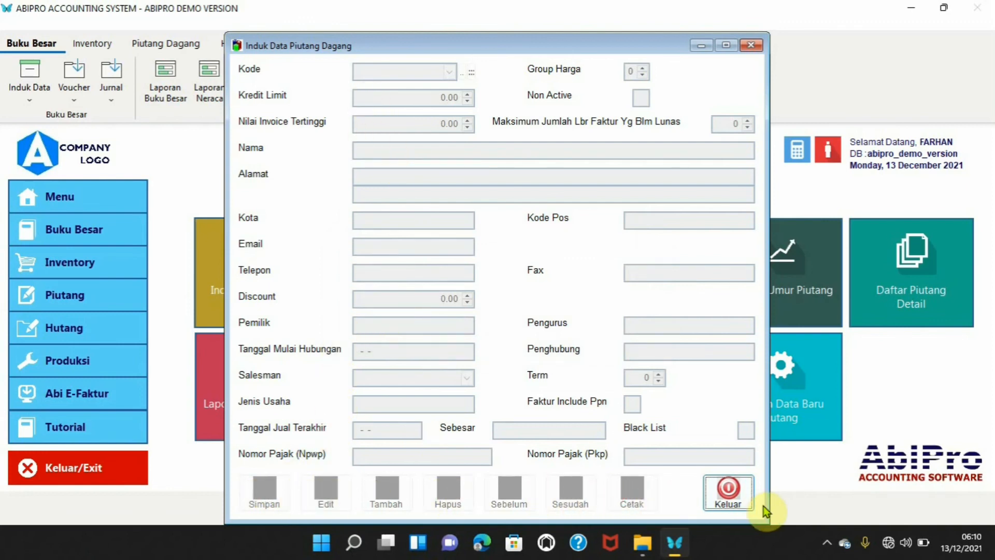
pyautogui.click(747, 501)
# Check that the Buku Besar voucher entry form is accessible, then close it and discard the empty voucher number
pyautogui.click(122, 198)
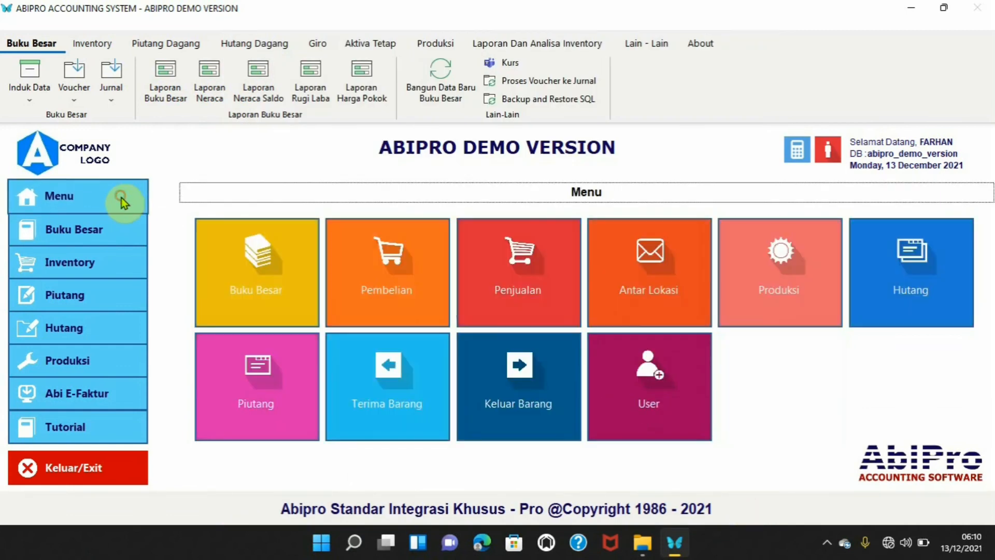
pyautogui.click(251, 281)
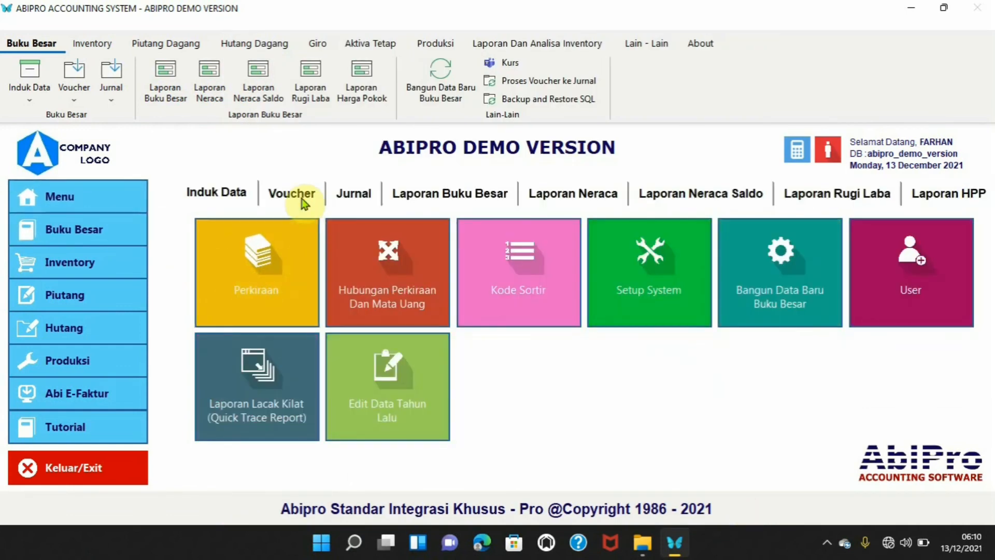
pyautogui.click(293, 194)
pyautogui.click(254, 263)
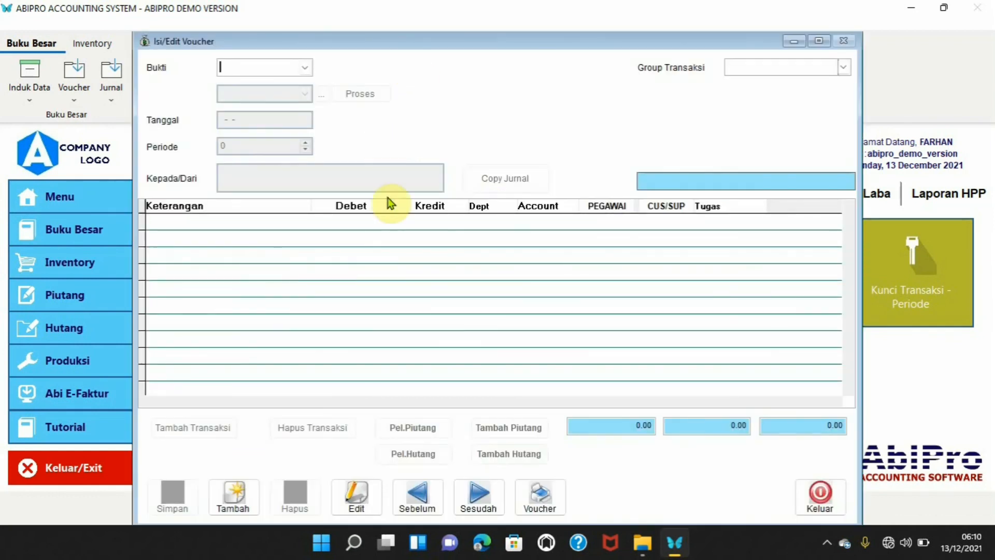
pyautogui.click(835, 510)
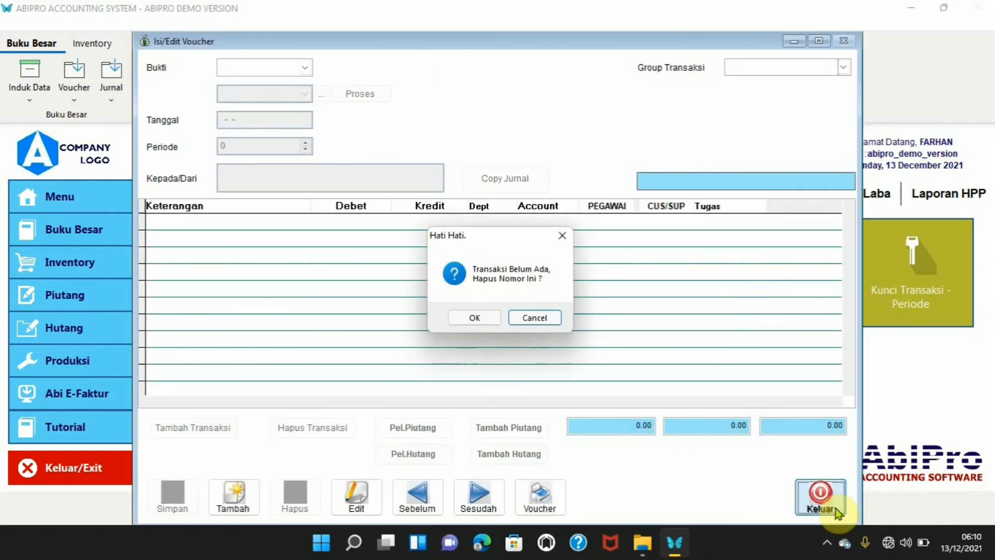
pyautogui.click(478, 320)
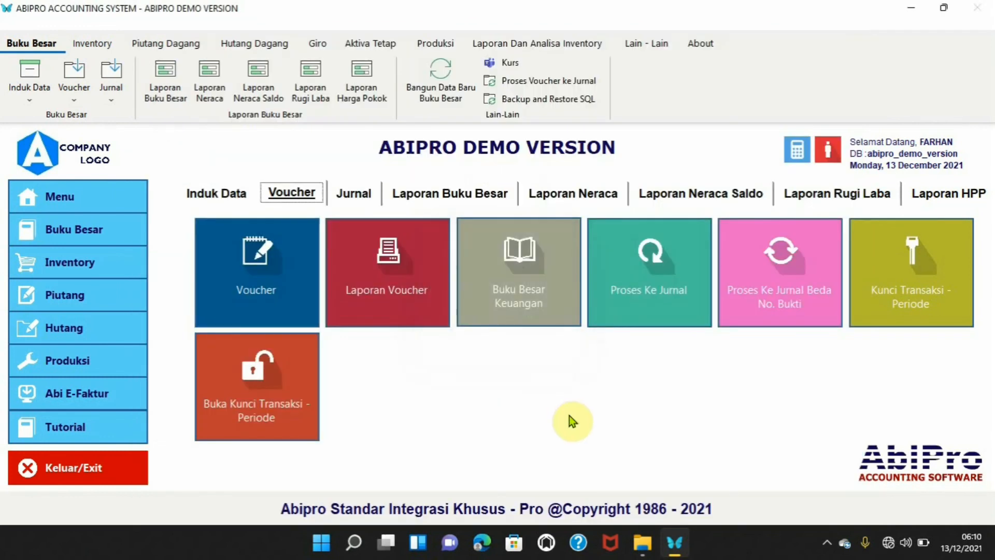